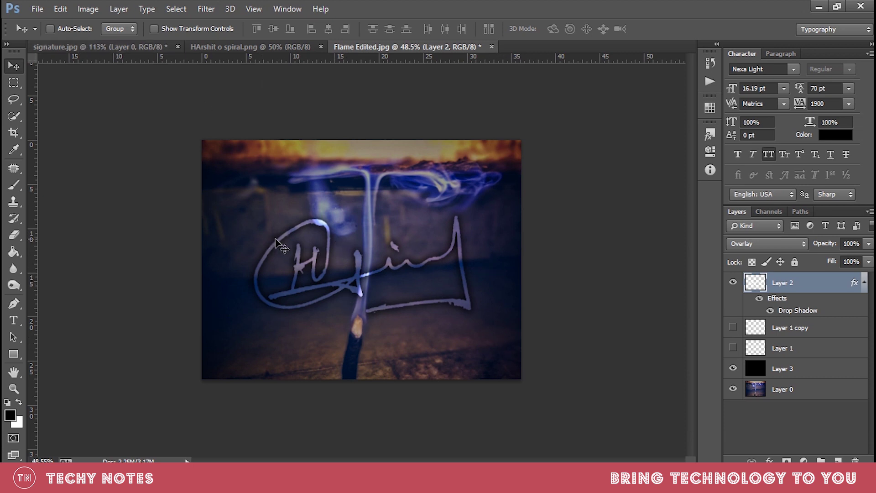
Switch to the signature.jpg document and open the Color Range selection for its layer.
click(73, 48)
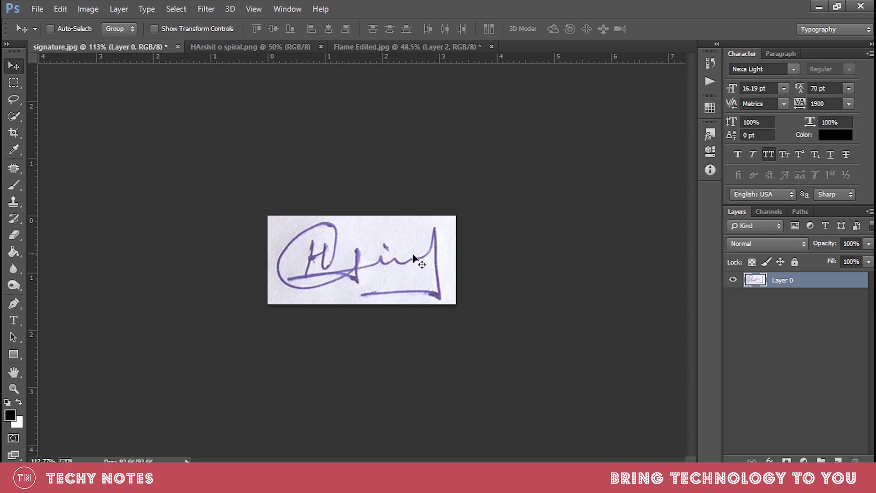
click(416, 52)
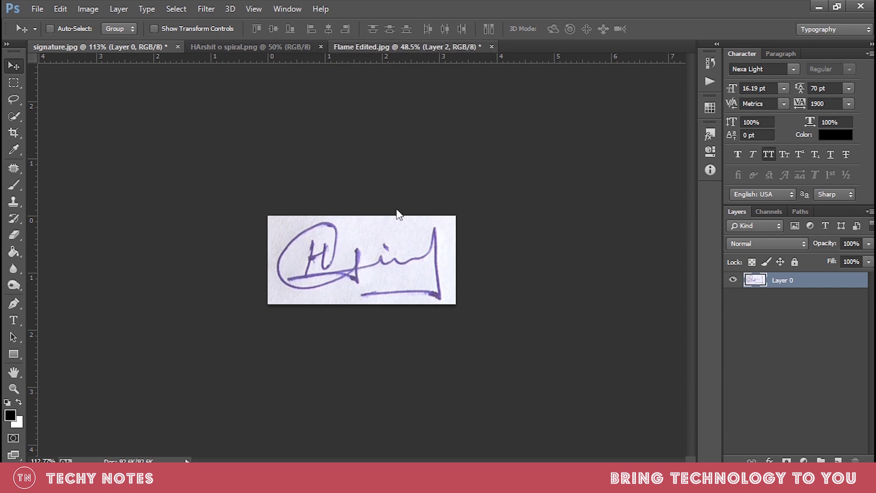
key(ctrl+Tab)
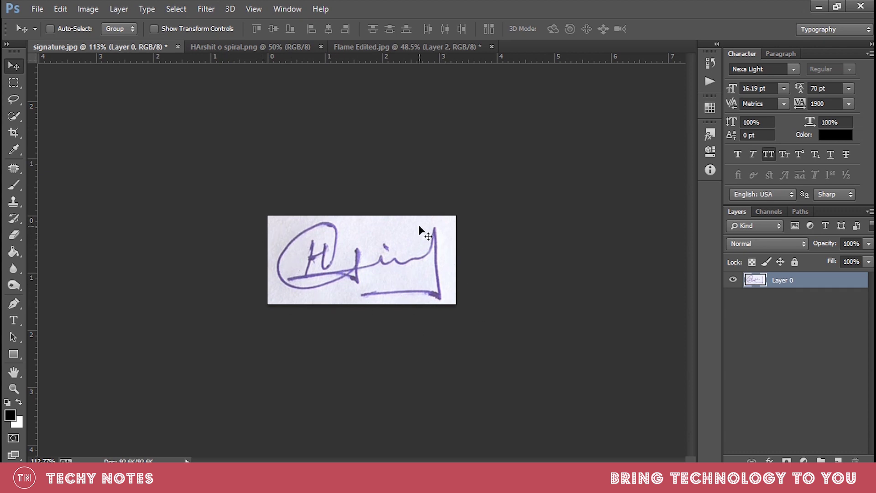
click(174, 9)
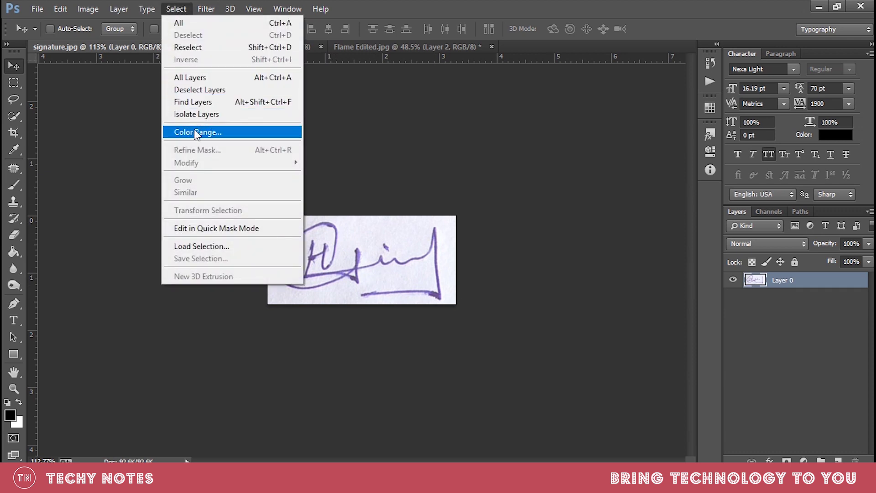
click(192, 130)
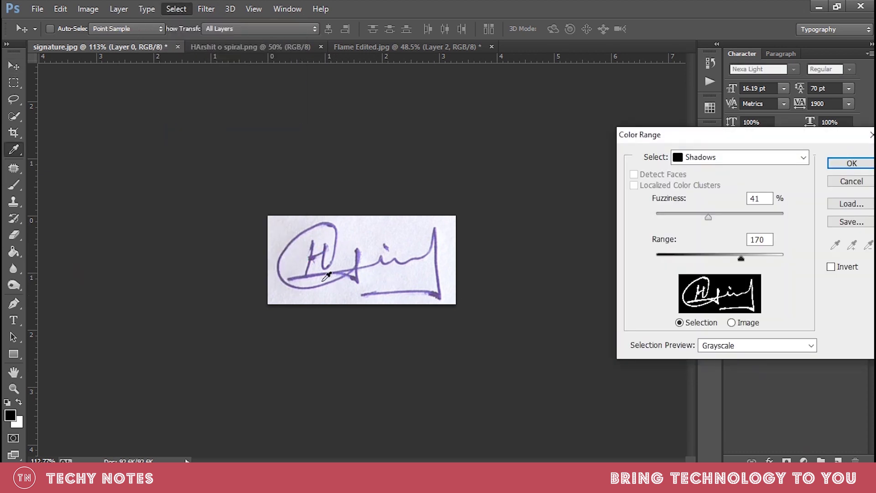
drag(683, 141, 522, 96)
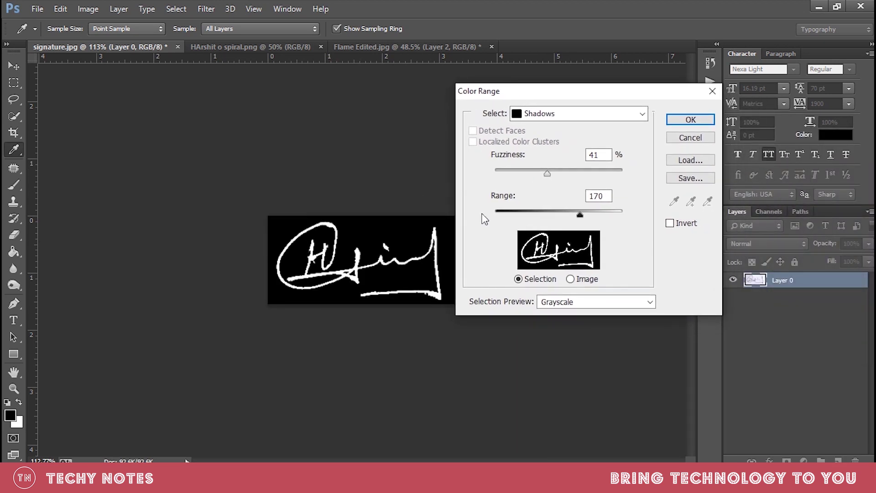
Try Sampled Colors as the Color Range selection source and return it to Shadows.
click(547, 113)
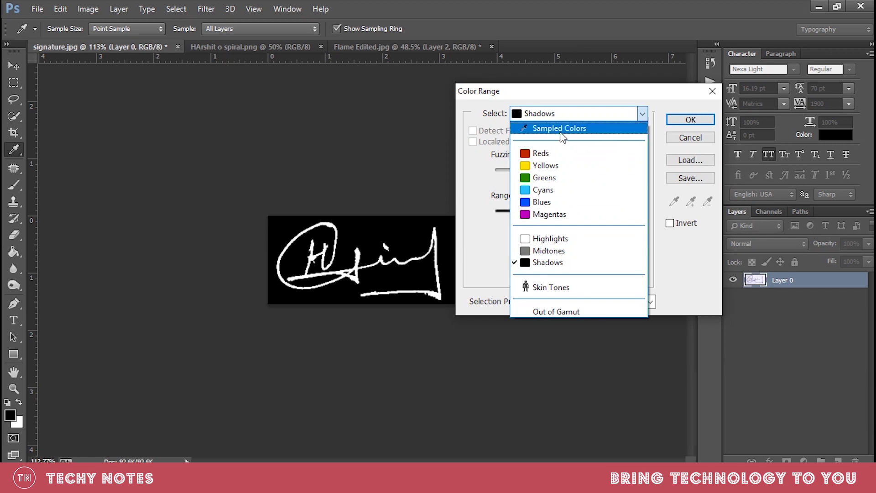
click(546, 131)
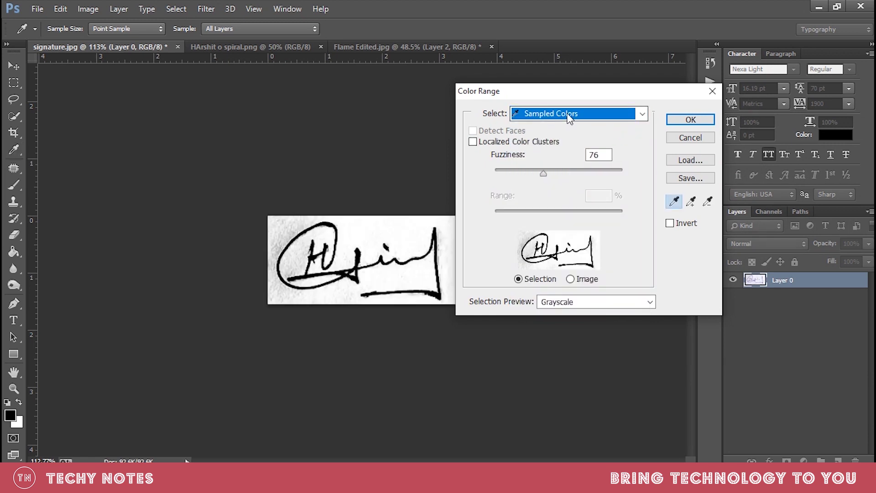
click(566, 113)
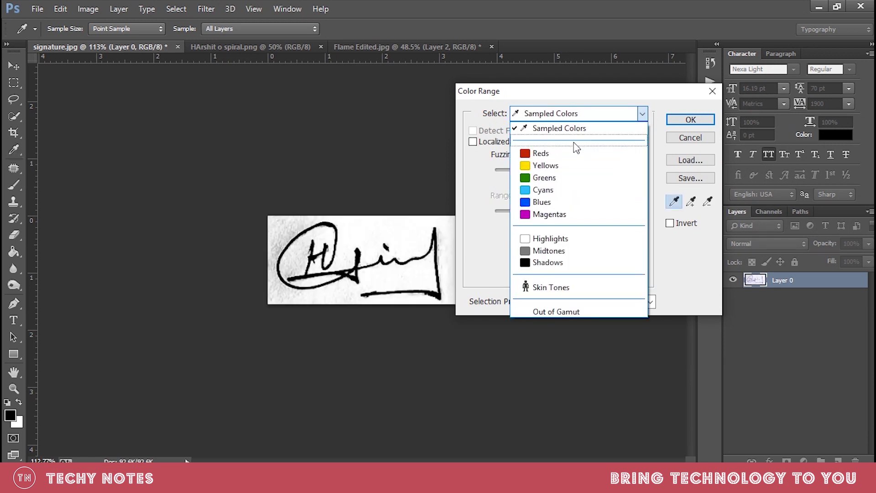
click(562, 264)
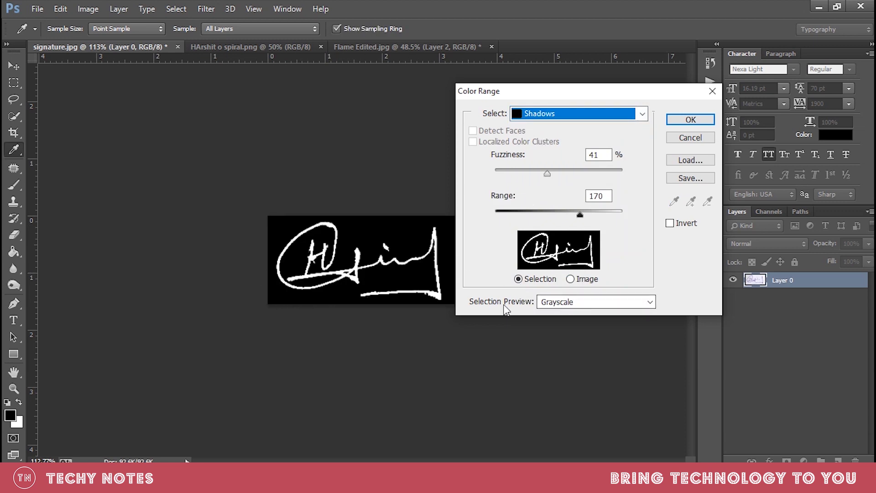
Try None as the Color Range selection preview and return it to Grayscale.
click(581, 303)
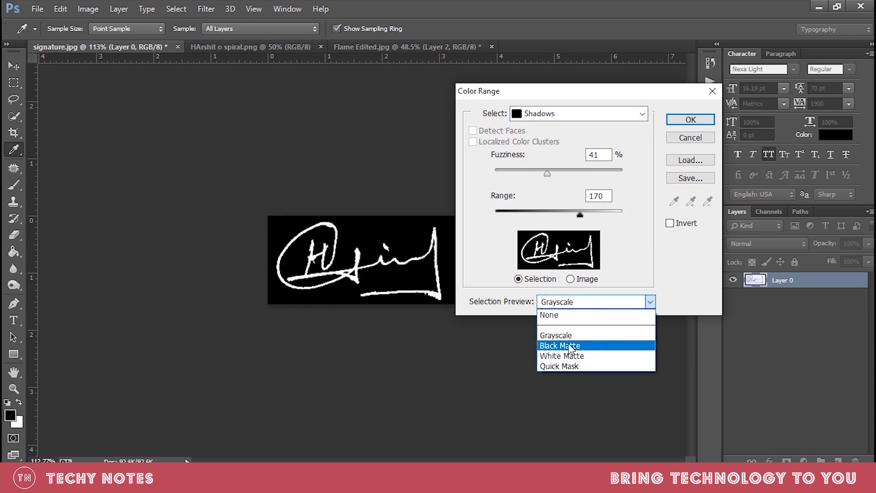
click(556, 317)
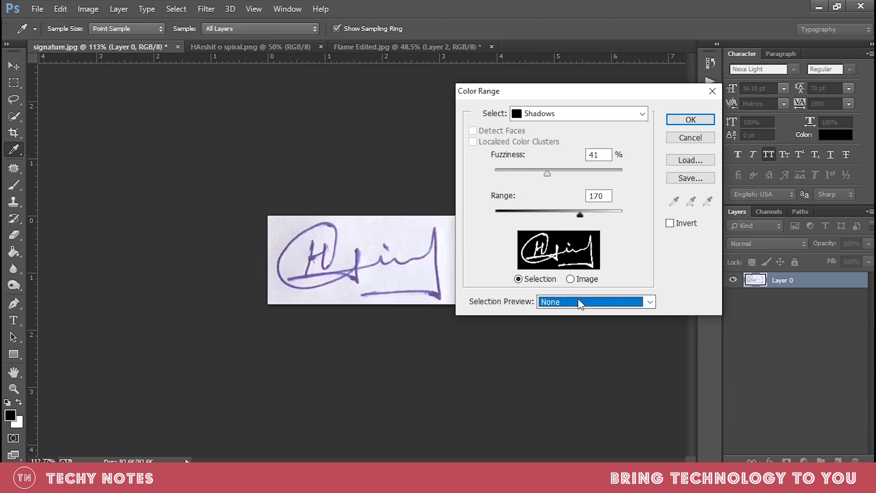
click(579, 303)
click(556, 331)
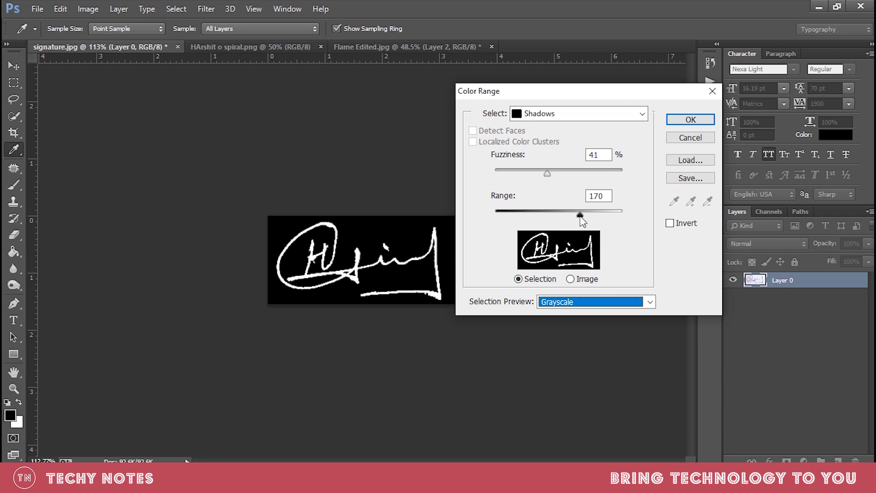
Lower both Range and Fuzziness of the Shadows selection to 0.
drag(580, 214, 491, 214)
drag(547, 173, 413, 178)
mouse_move(581, 172)
mouse_down()
mouse_move(635, 169)
mouse_move(607, 179)
mouse_move(401, 175)
mouse_up()
mouse_move(495, 213)
mouse_down()
mouse_move(614, 211)
mouse_move(494, 223)
mouse_up()
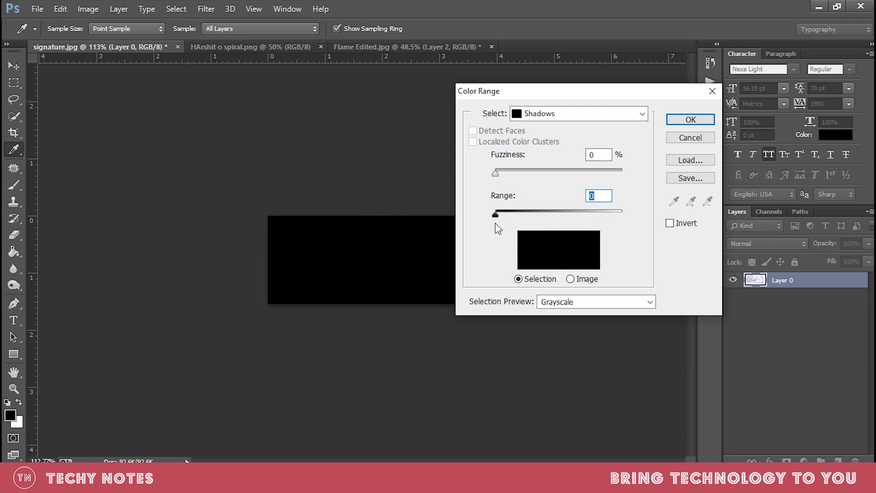
Select the signature strokes with Color Range set to Shadows, Range 164 and Fuzziness 54%.
click(495, 173)
click(496, 215)
drag(499, 215, 577, 205)
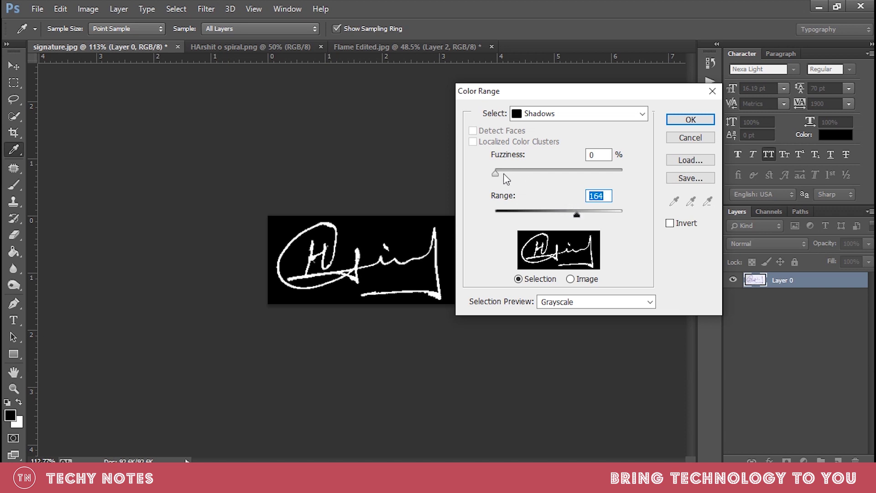
drag(497, 174, 508, 175)
mouse_move(521, 176)
mouse_down()
mouse_move(614, 186)
mouse_move(593, 174)
mouse_move(565, 175)
mouse_up()
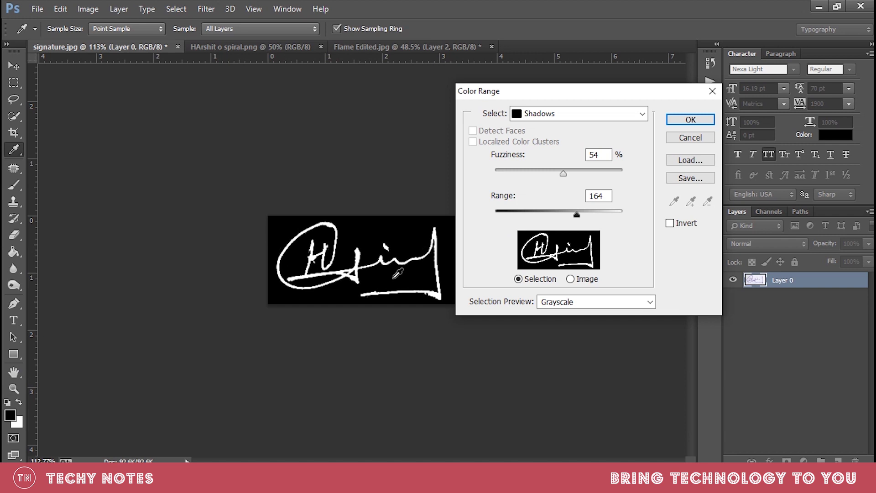
drag(620, 92, 672, 89)
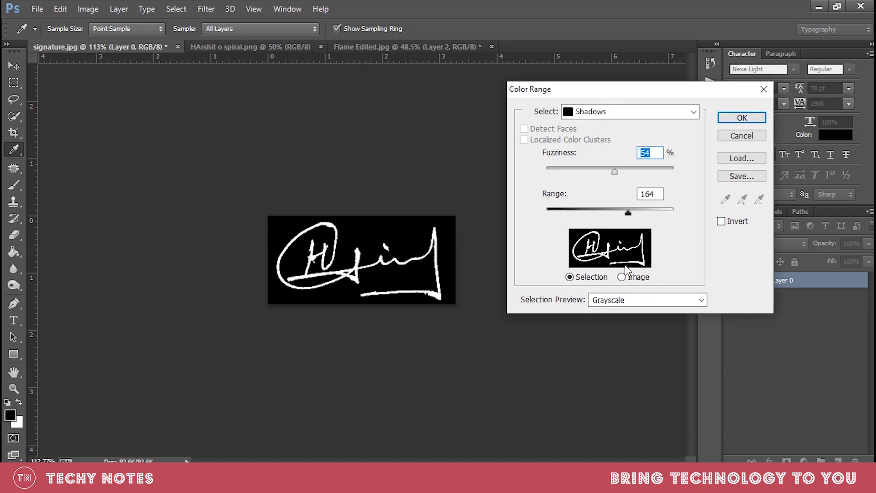
click(737, 119)
key(v)
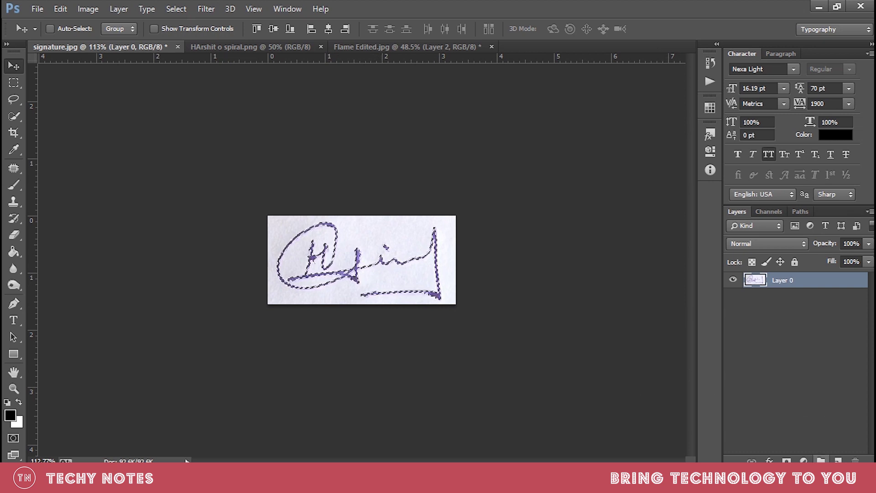
Add a new layer and fill the selected signature strokes on it with the black foreground color.
click(838, 460)
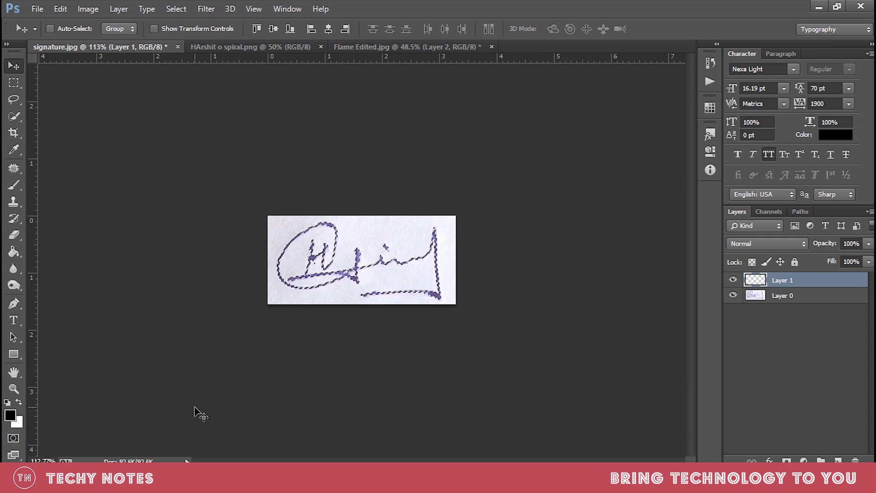
key(x)
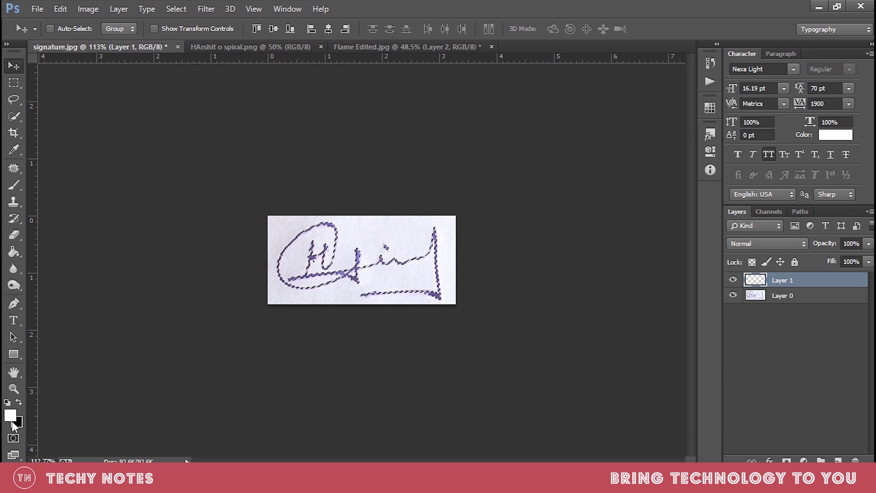
key(x)
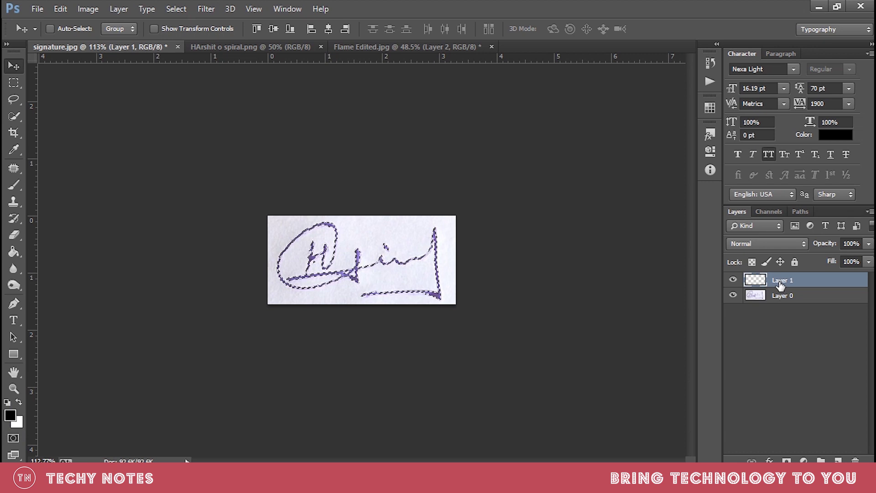
key(alt+BackSpace)
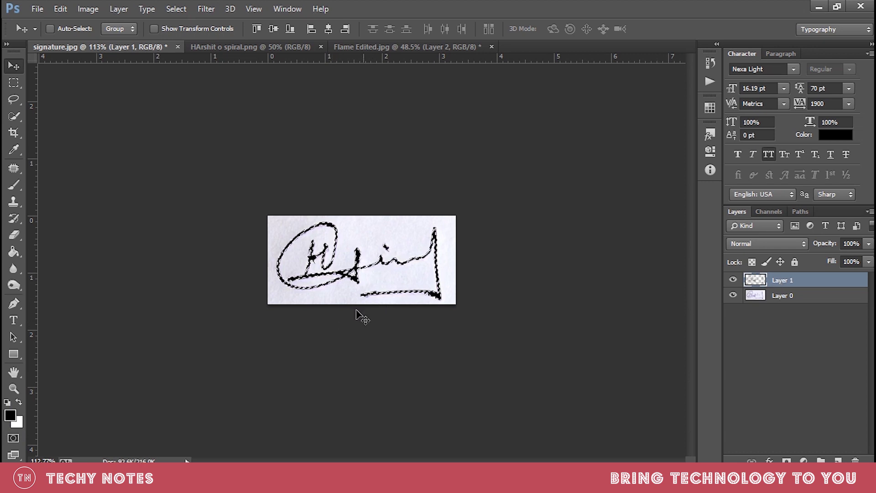
Deselect the signature strokes and hide the original photo layer, Layer 0.
click(732, 296)
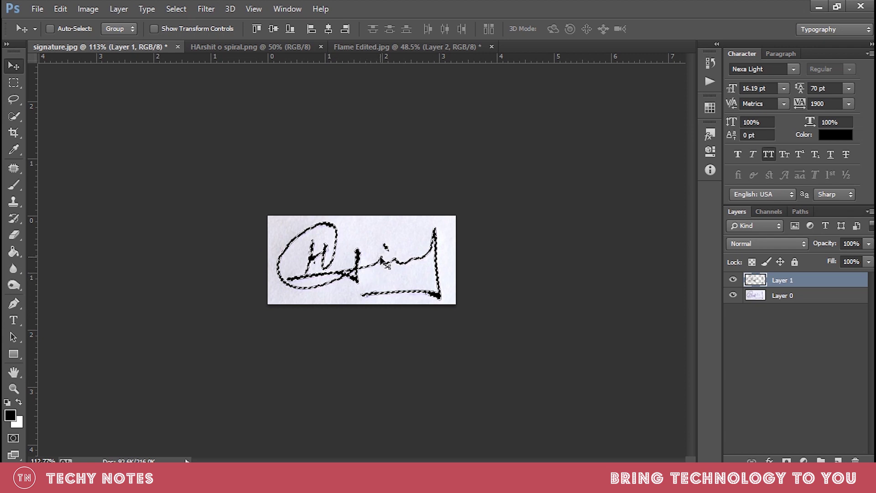
key(ctrl+d)
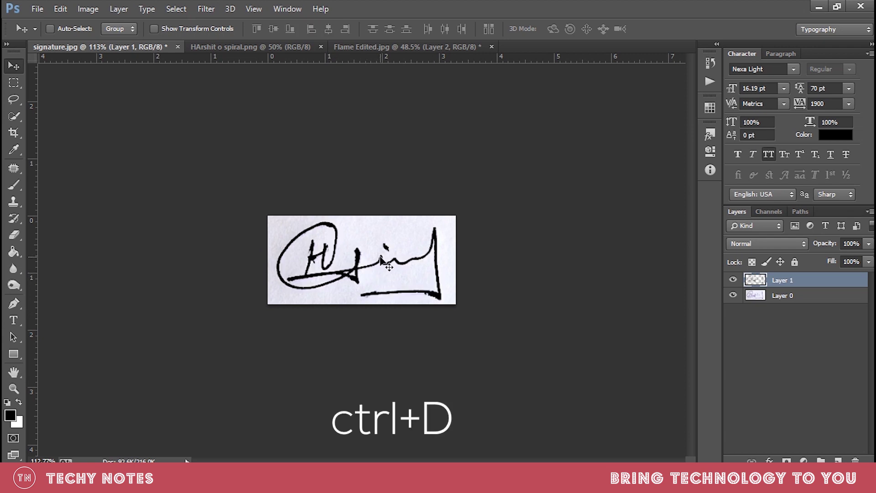
click(733, 296)
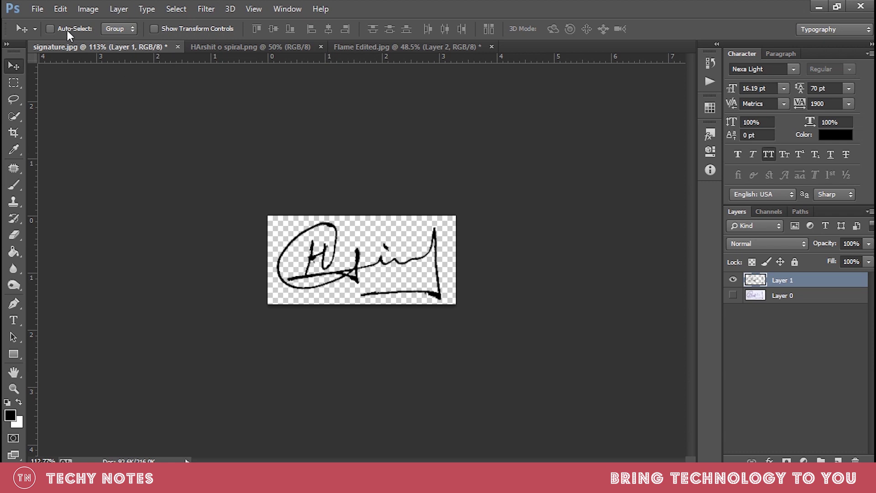
Try to define the transparent signature in signature.jpg as a brush preset.
click(384, 47)
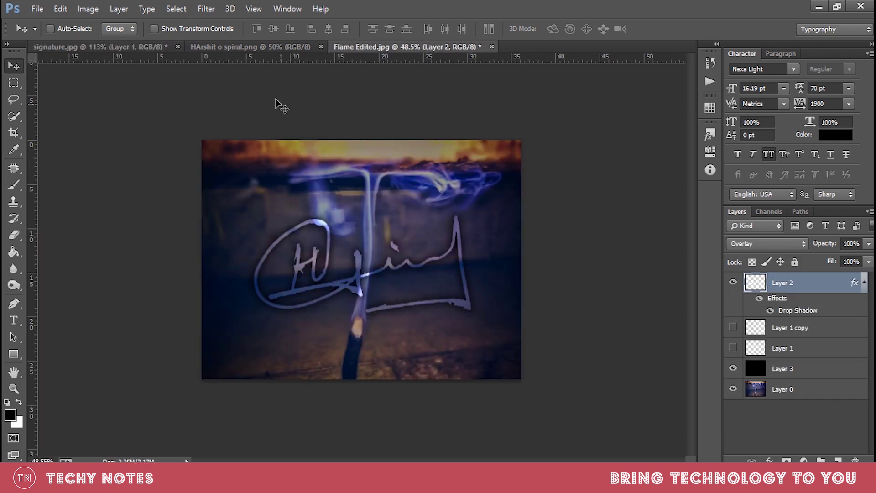
click(147, 47)
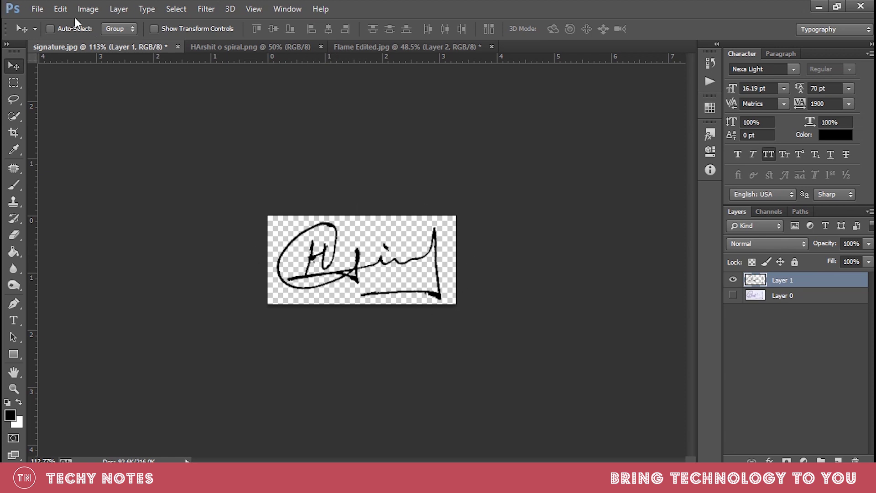
click(61, 9)
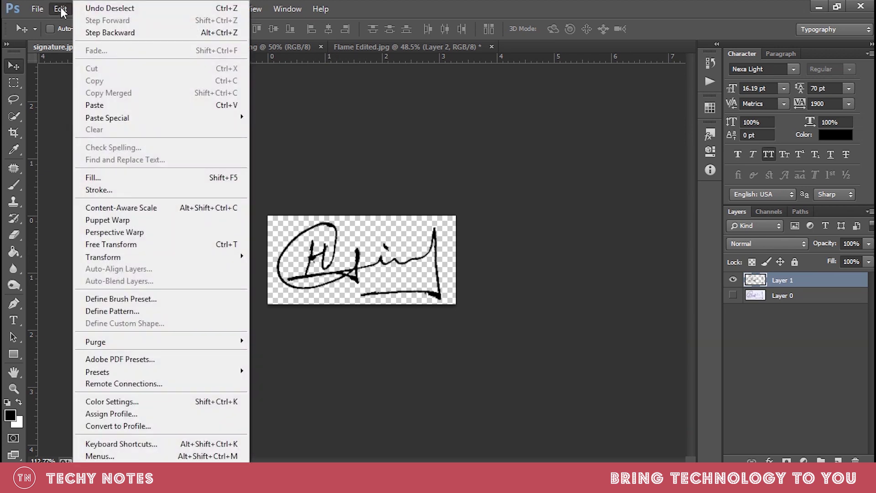
click(128, 299)
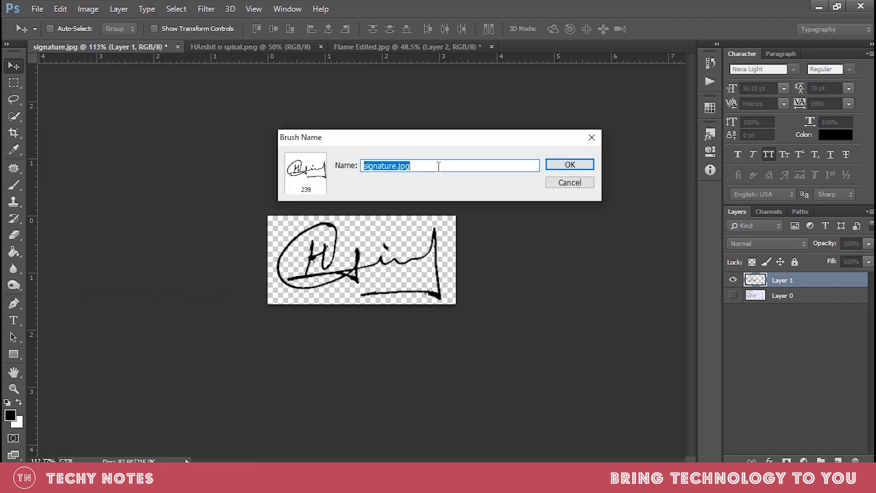
click(571, 183)
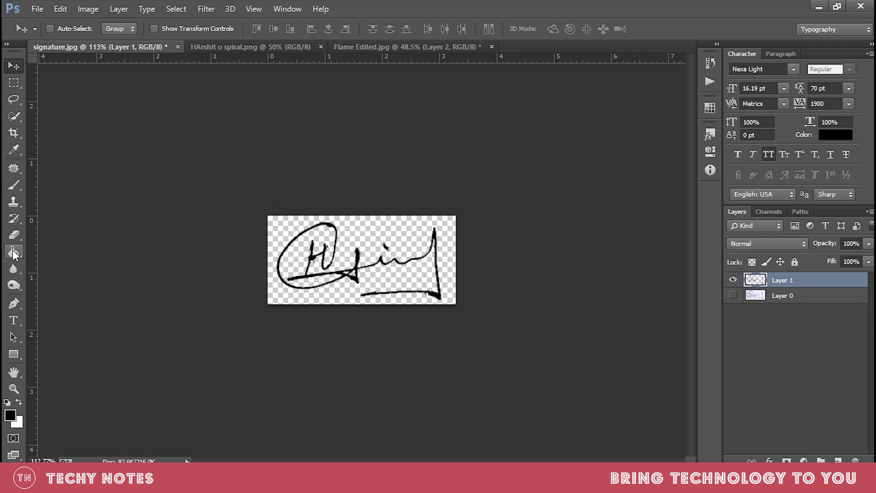
Choose the existing 549 px signature tip for the Brush tool and reduce its size to 175 px.
click(13, 184)
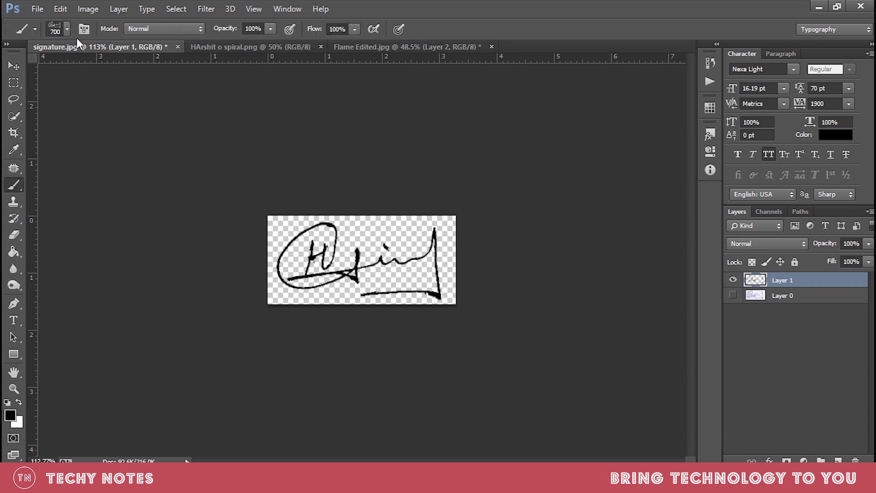
click(66, 29)
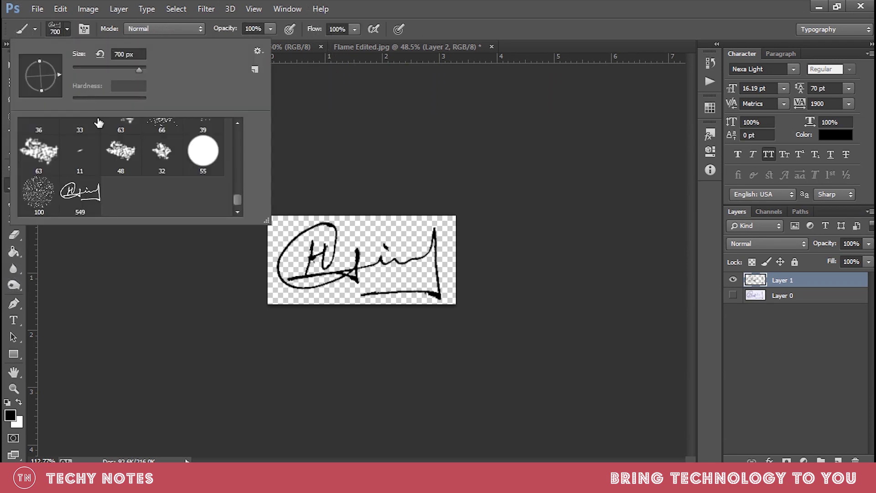
click(70, 194)
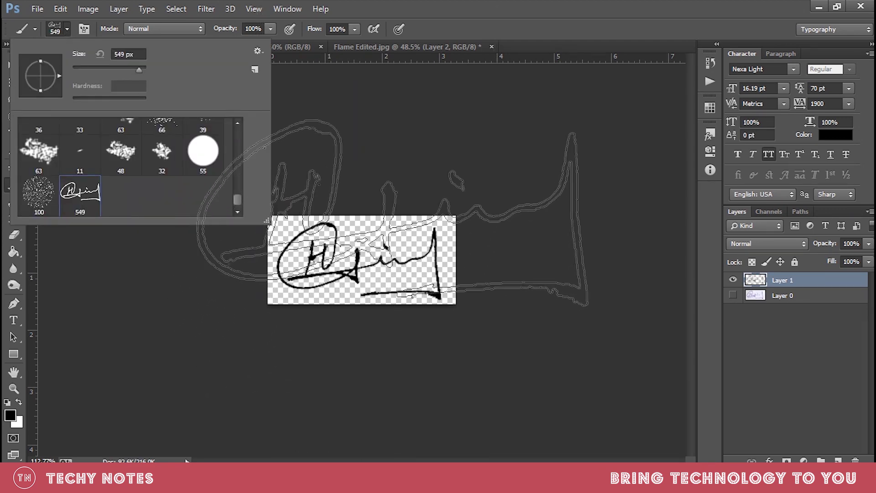
click(488, 30)
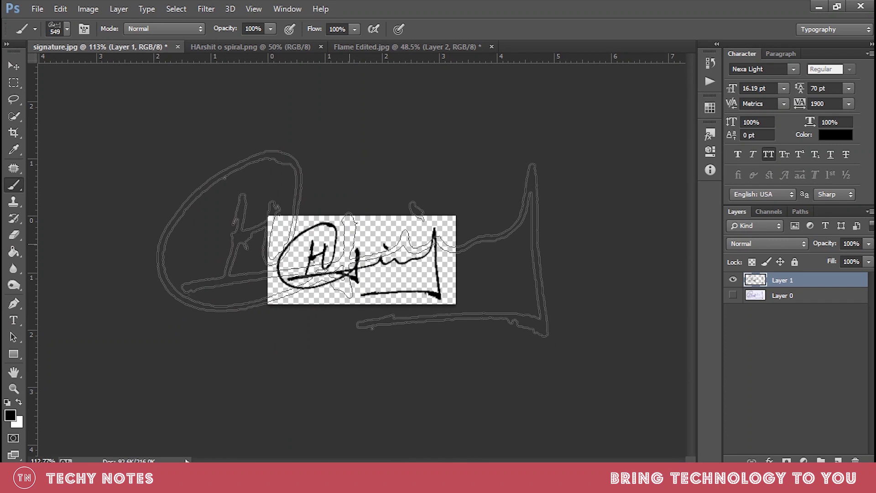
key(bracketleft)
key(bracketleft)
key(bracketleft)
key(bracketleft)
key(bracketleft)
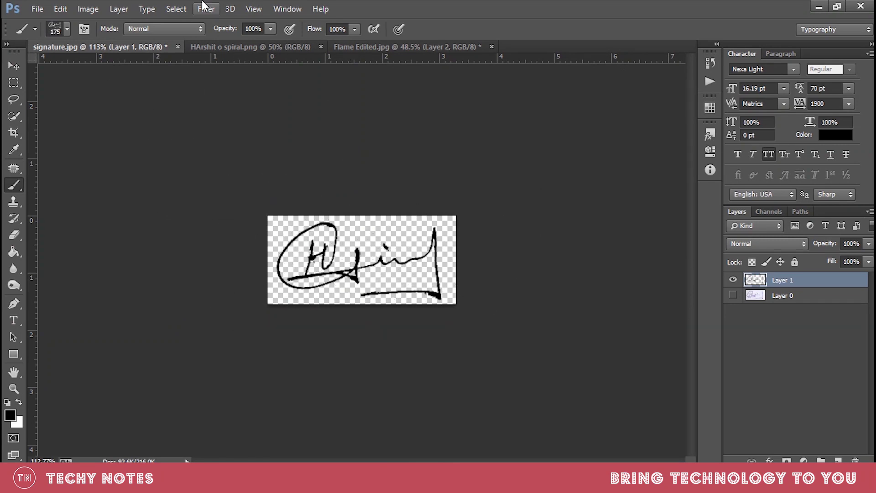
Switch to the spiral portrait image, enlarge the signature brush to 250 px and make white the foreground color.
key(ctrl+Tab)
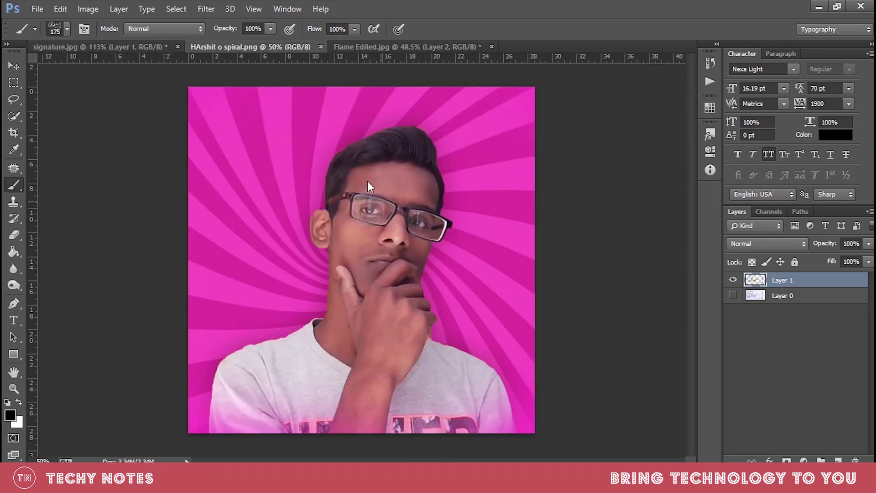
key(bracketright)
key(bracketright)
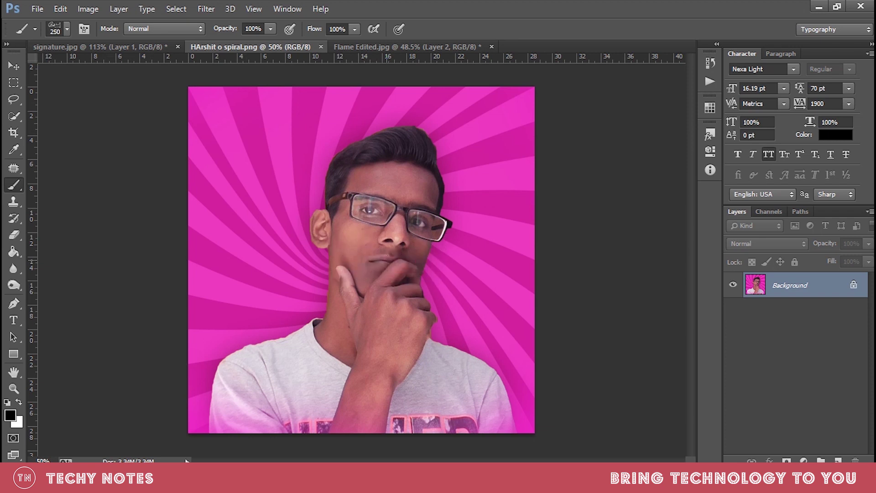
right_click(389, 293)
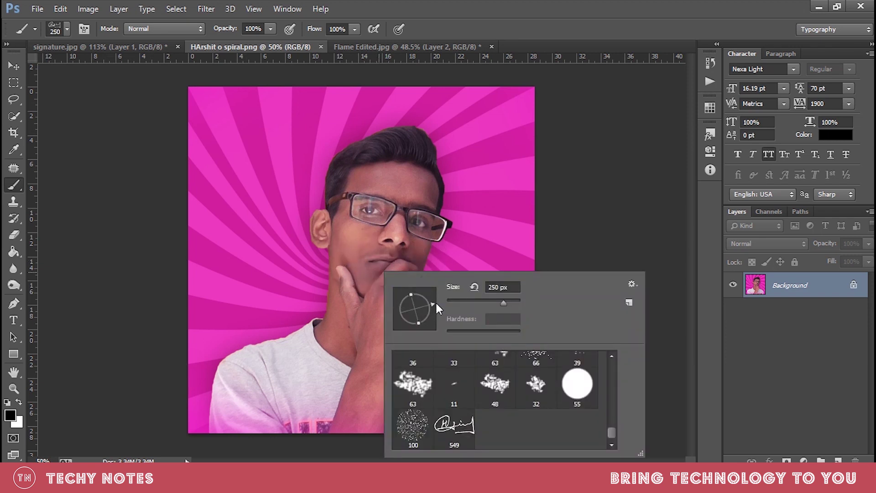
key(Return)
click(490, 412)
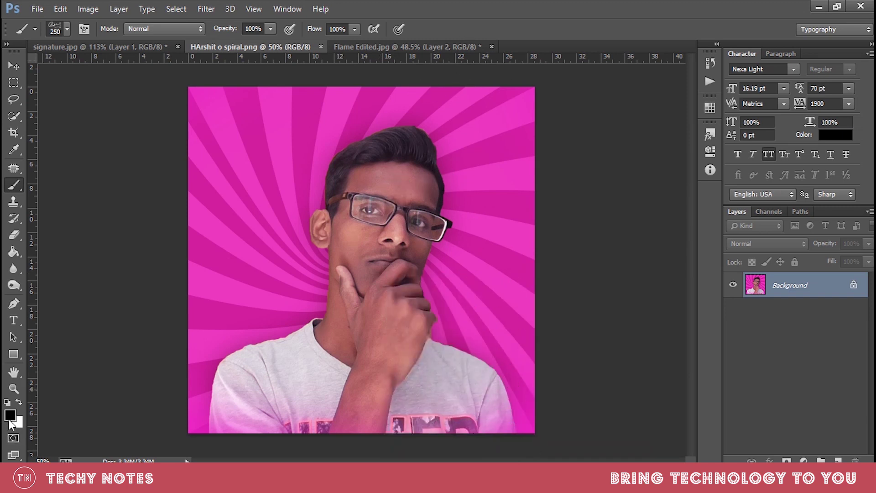
key(x)
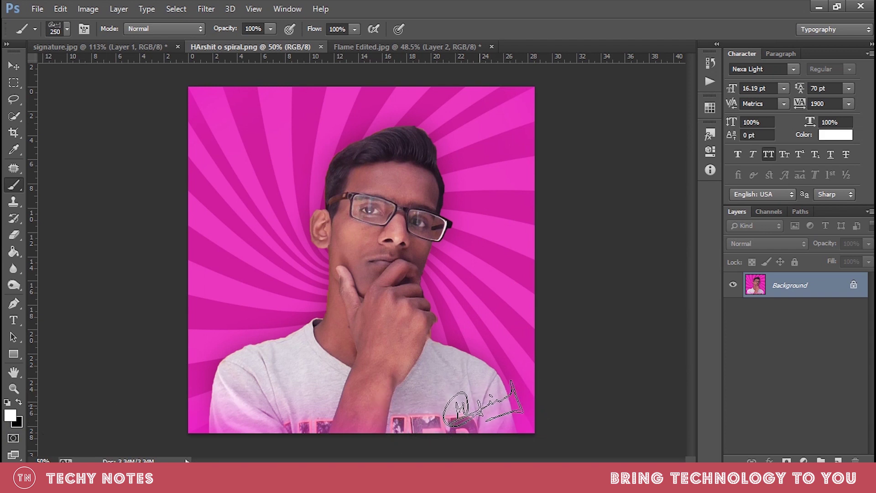
Stamp the white signature once in the portrait's lower-right corner on a new layer above the Background, undoing the stamp made directly on the Background.
click(482, 405)
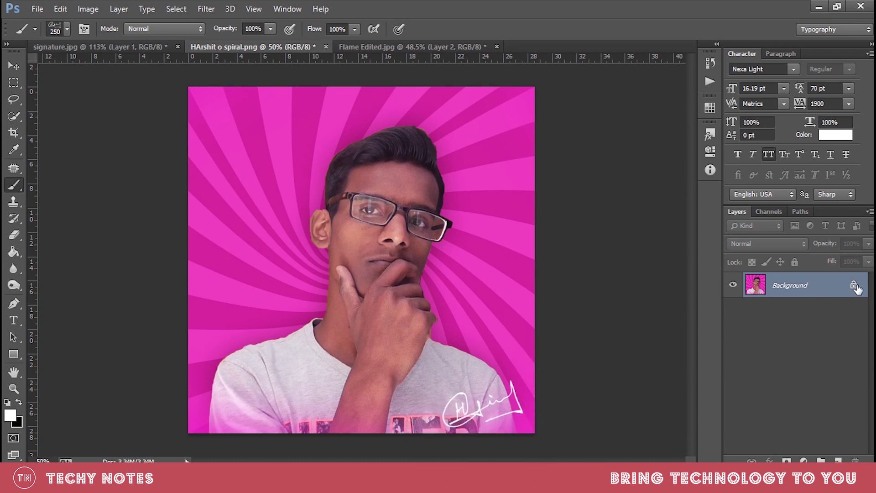
key(ctrl+z)
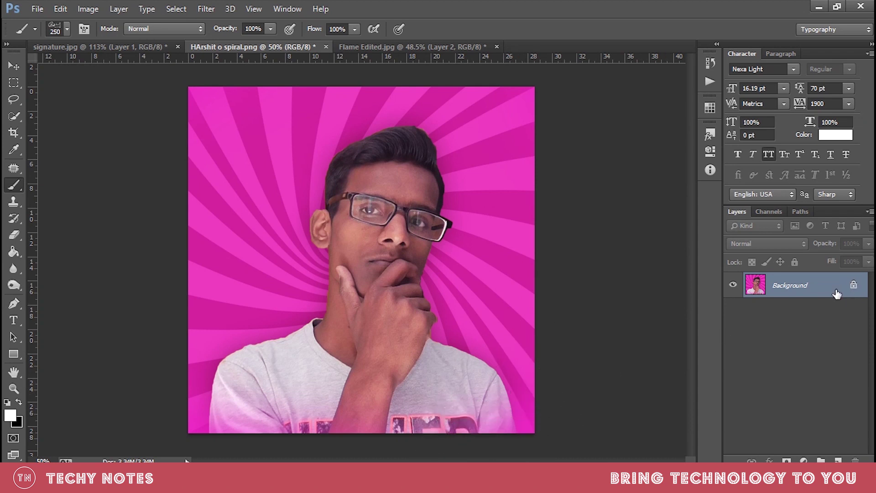
click(838, 460)
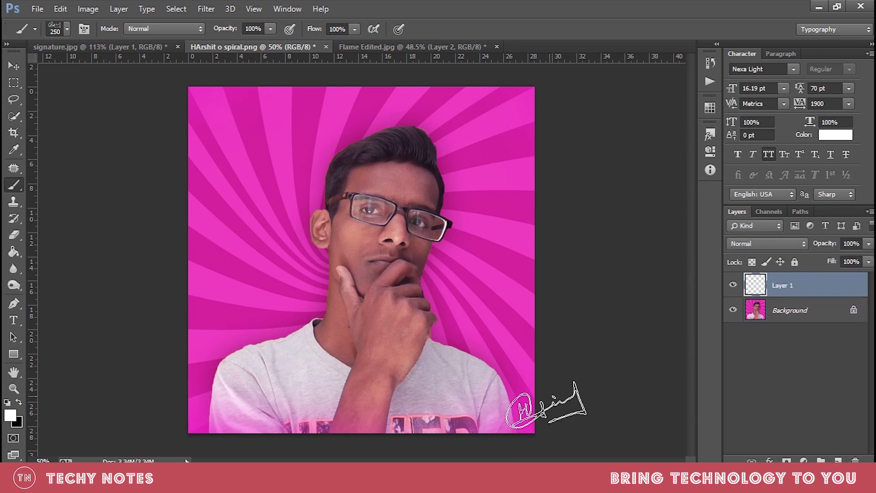
click(491, 400)
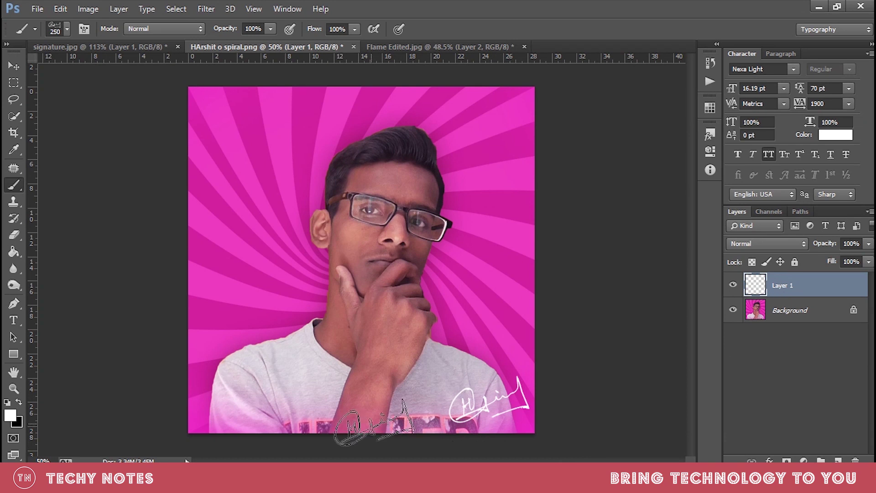
Set the signature layer's blend mode to Overlay and move the signature slightly down and to the left on the portrait.
click(775, 243)
click(751, 159)
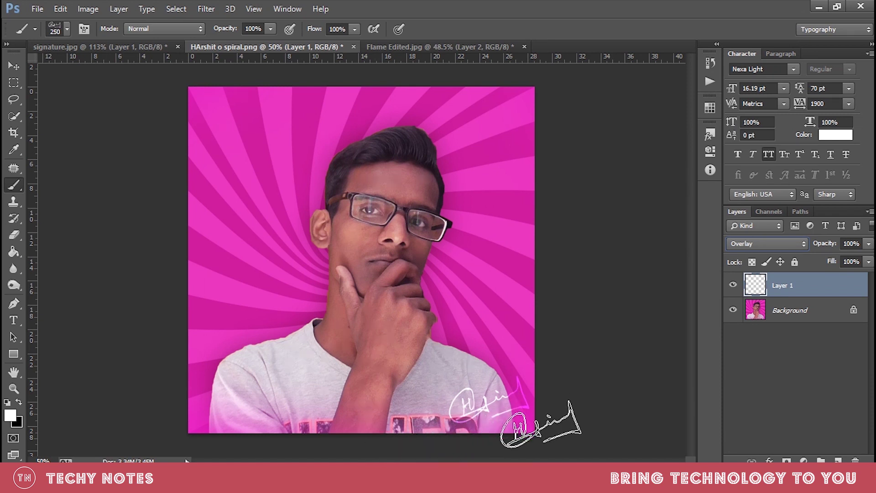
click(14, 68)
mouse_move(484, 393)
mouse_down()
mouse_move(472, 305)
mouse_move(485, 281)
mouse_move(201, 137)
mouse_move(231, 114)
mouse_move(265, 344)
mouse_move(240, 413)
mouse_move(485, 418)
mouse_move(498, 410)
mouse_up()
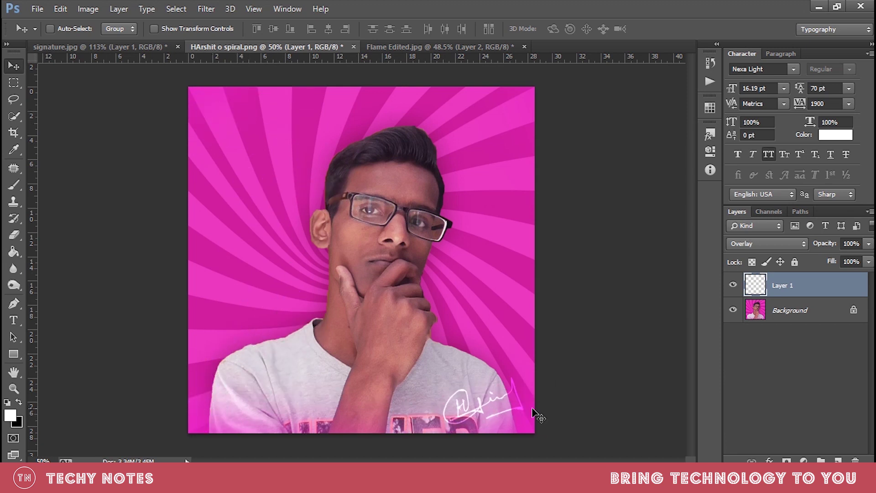
Switch to Flame Edited.jpg and delete its hidden layers, Layer 1 and Layer 1 copy.
click(460, 46)
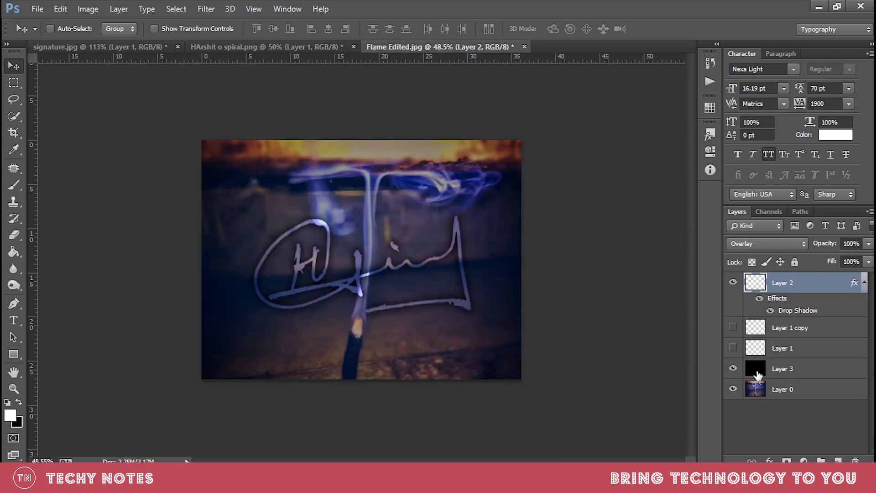
click(804, 330)
click(798, 350)
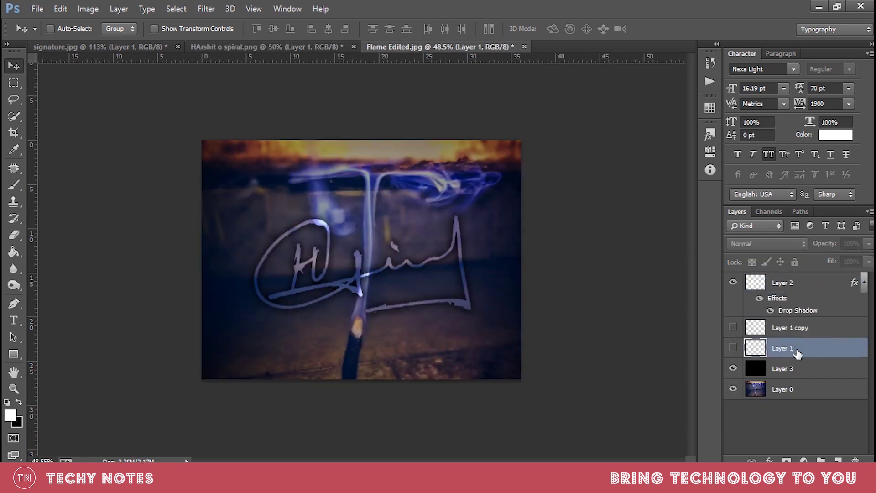
key(Delete)
click(794, 333)
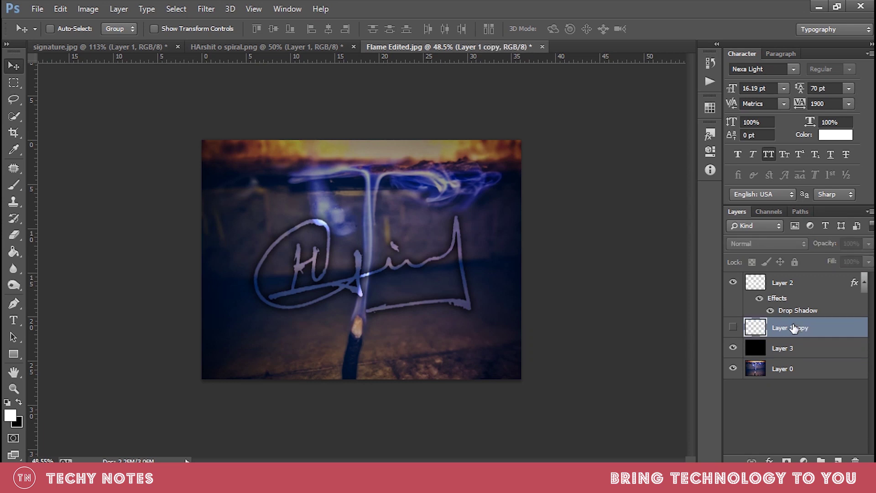
key(Delete)
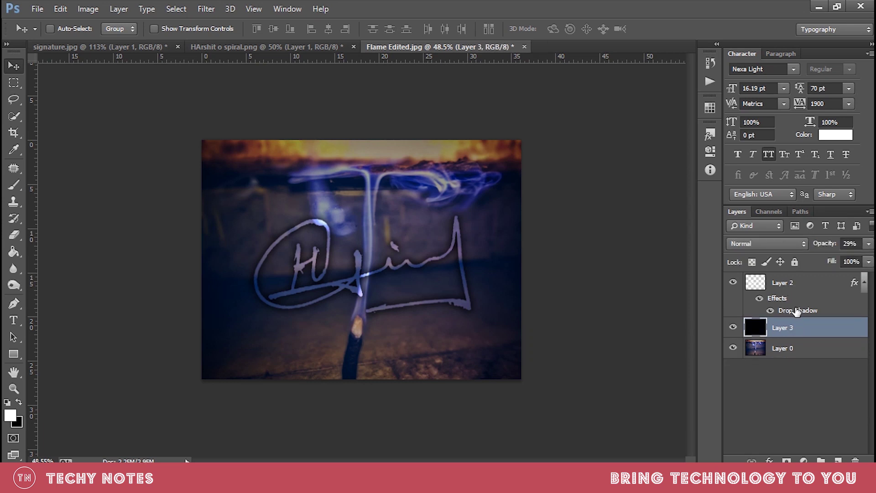
Set the blend mode of the signature layer, Layer 2, to Normal and reopen its blend mode options.
key(alt+shift+o)
key(alt+bracketright)
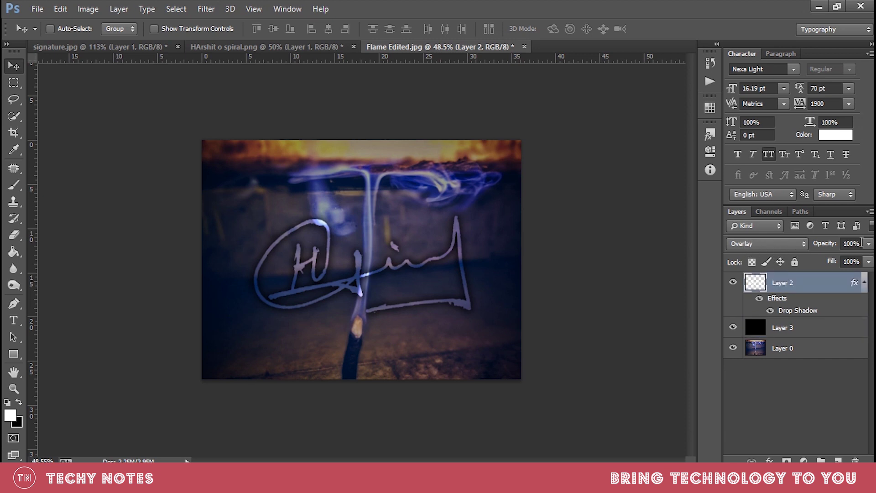
click(787, 243)
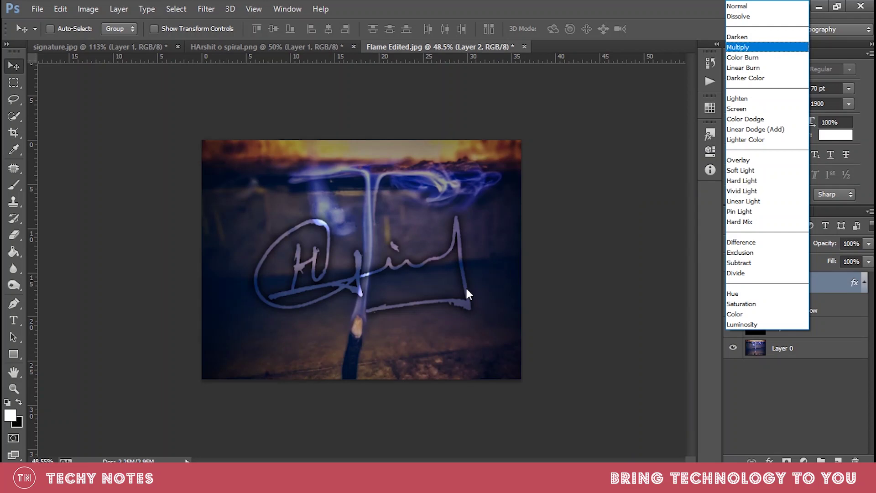
click(738, 7)
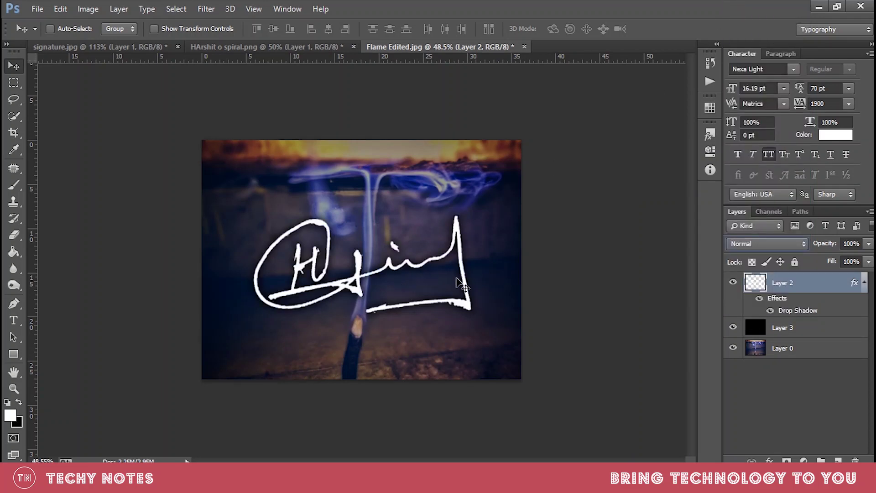
click(778, 244)
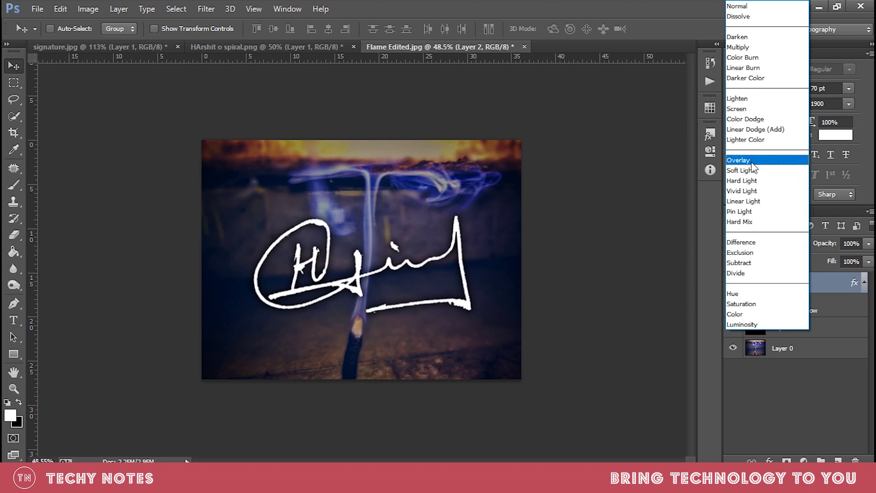